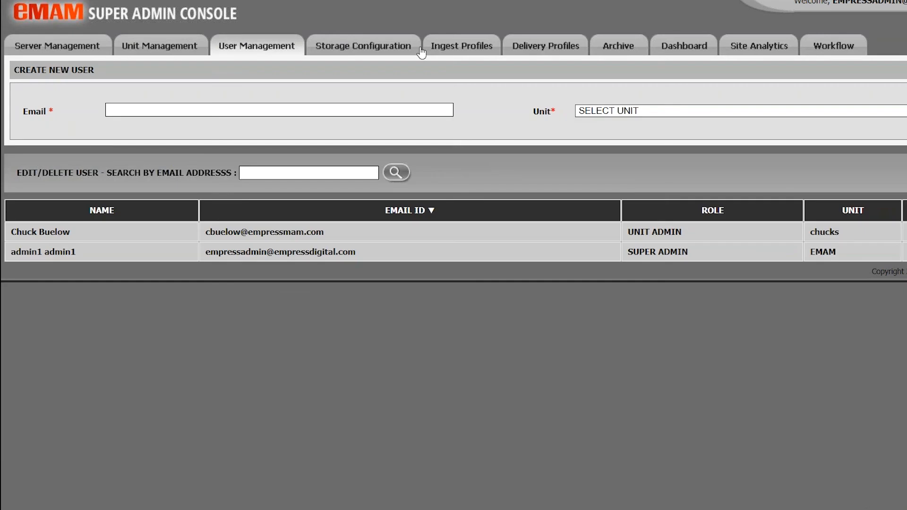
Browse the Storage Configuration, Delivery Profiles and Archive tabs, ending on the Live Dashboard (2 total, 2 logged-in users)
click(418, 50)
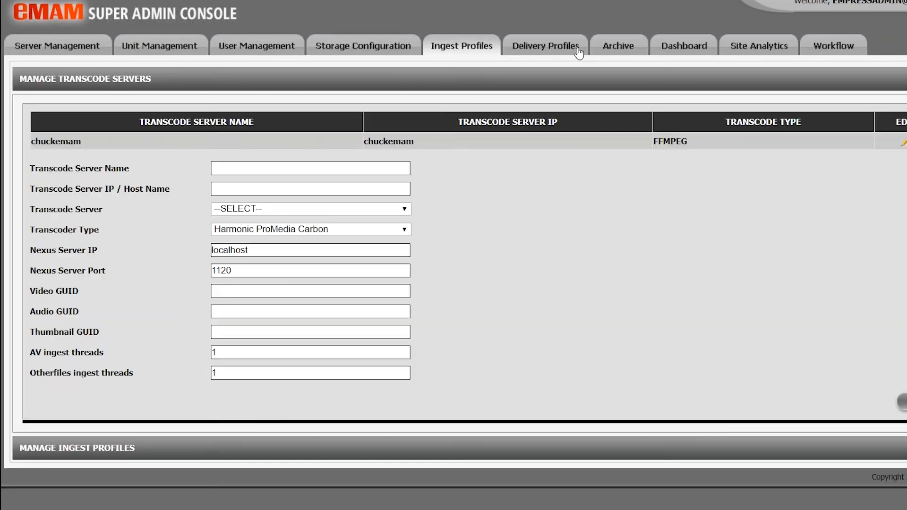
click(581, 52)
click(641, 50)
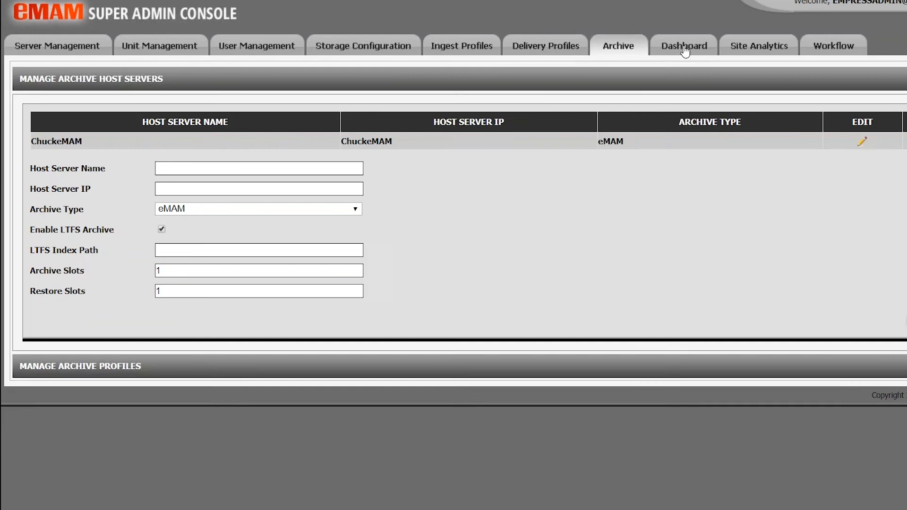
click(684, 53)
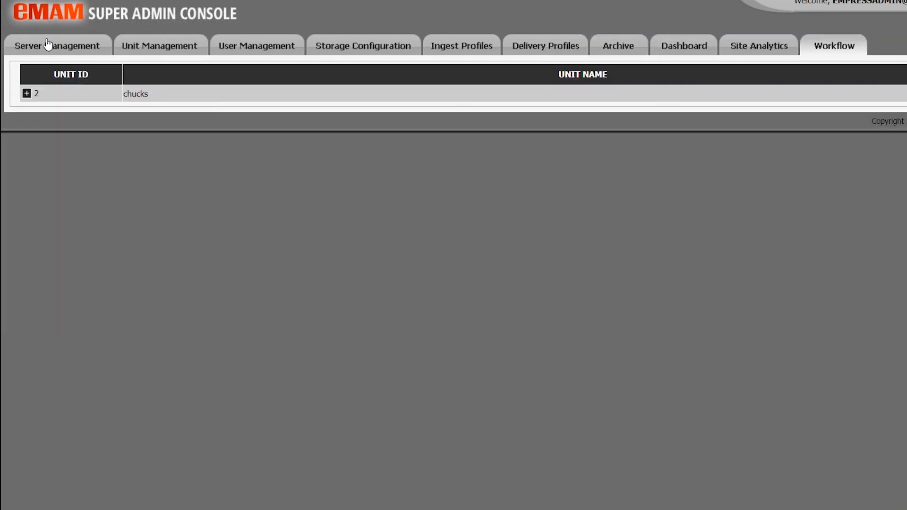
Inspect the eMAMDirector component URL under Server Management, then bring up Unit Management for unit 2
click(48, 44)
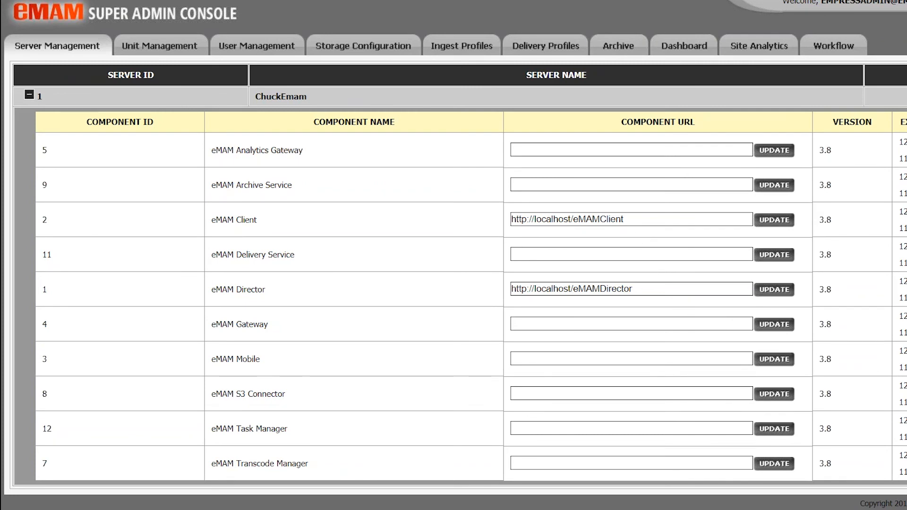
click(645, 292)
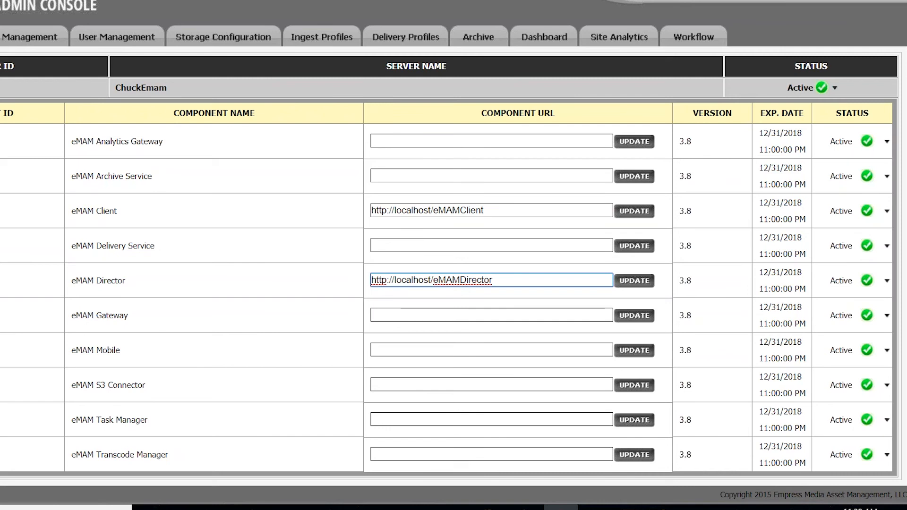
click(8, 42)
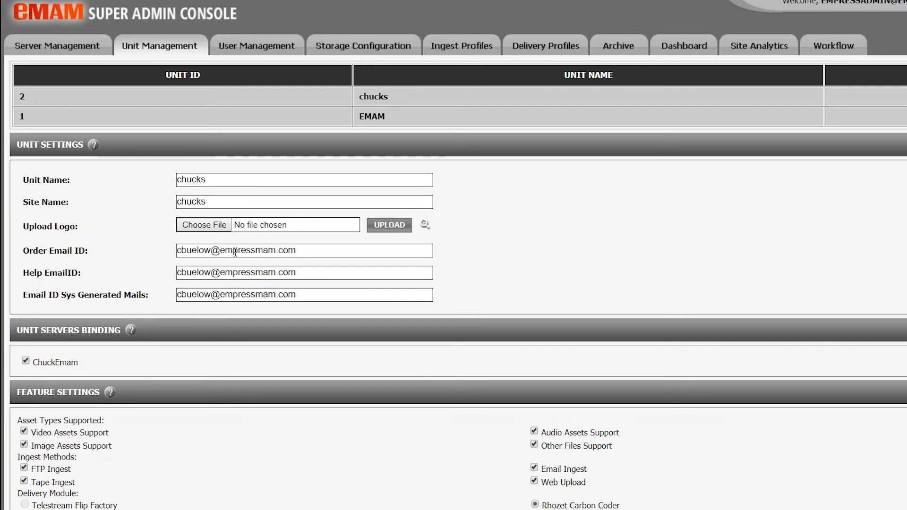
scroll(235, 252, down, 2)
scroll(454, 255, down, 5)
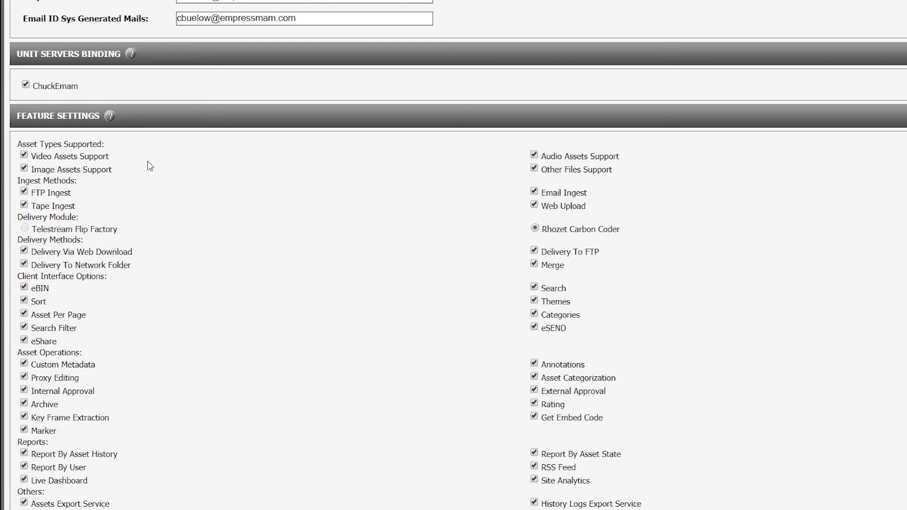
scroll(150, 165, down, 3)
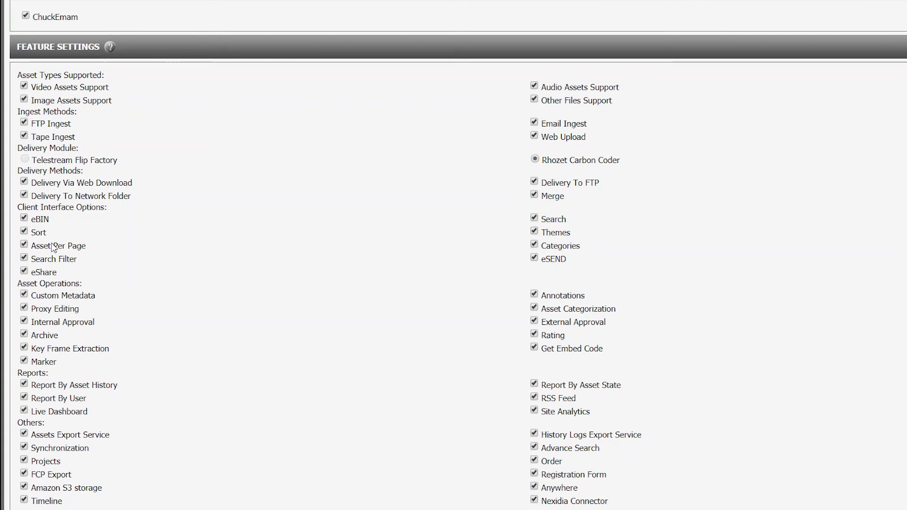
scroll(53, 248, down, 2)
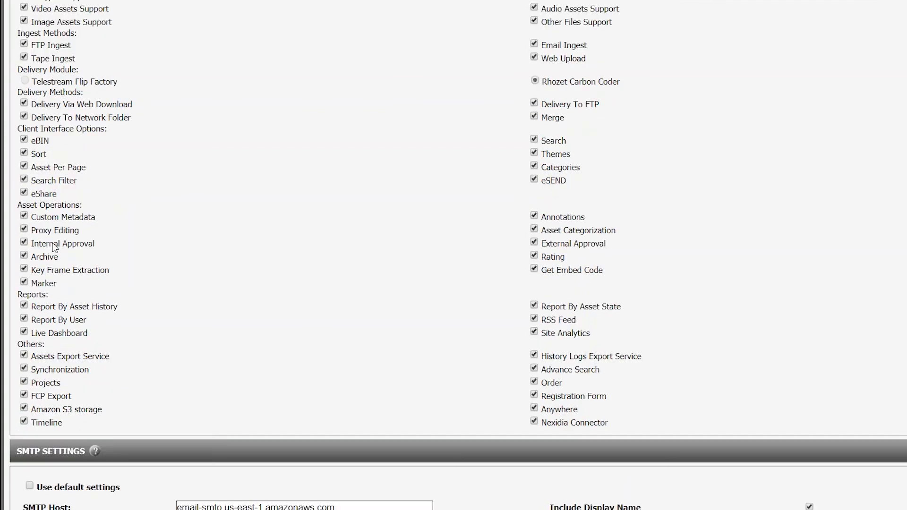
scroll(54, 248, down, 4)
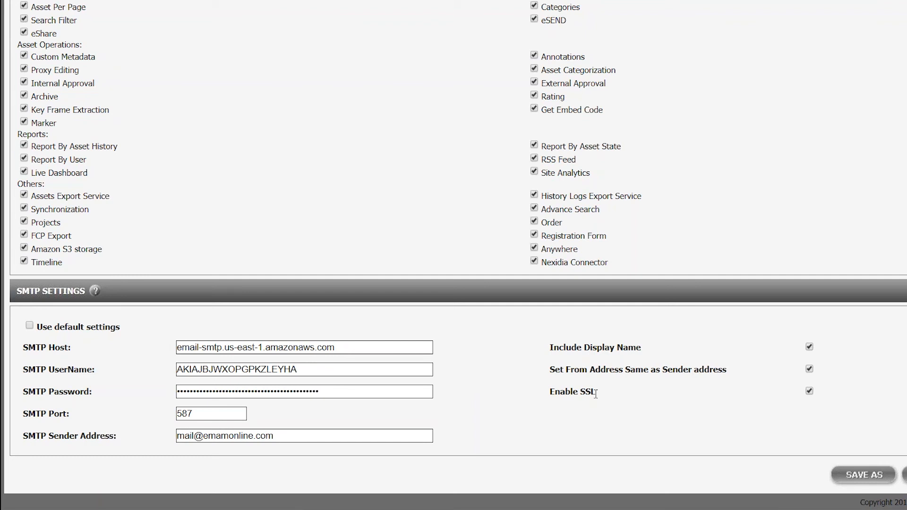
scroll(453, 255, up, 10)
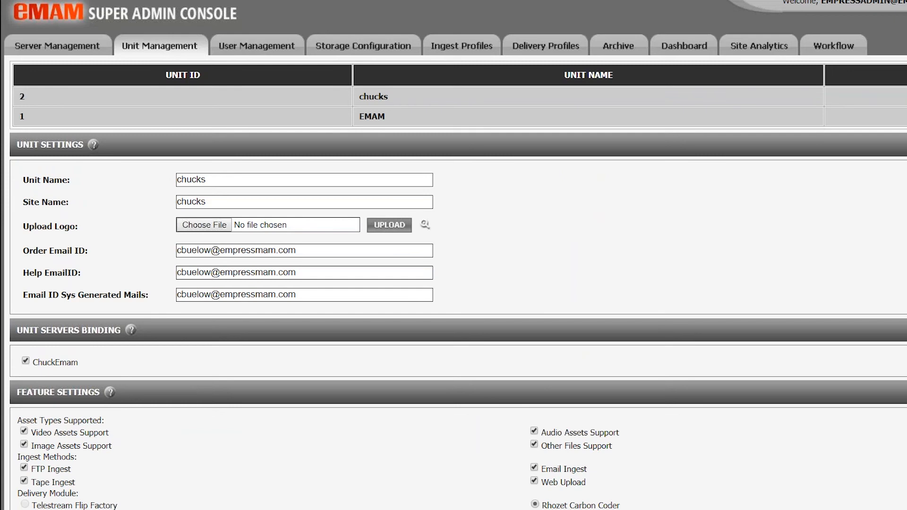
Start a new user in User Management with the user's e-mail address, assigned to the chucks unit
click(253, 48)
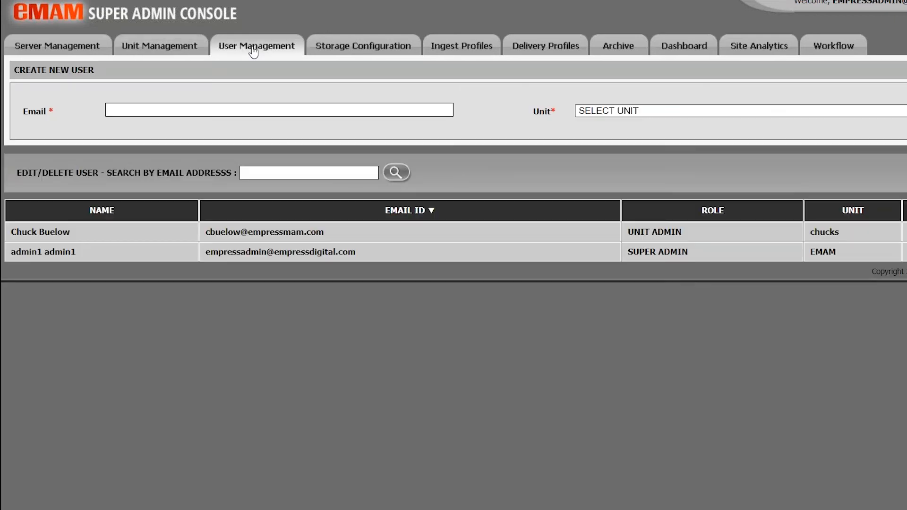
click(208, 108)
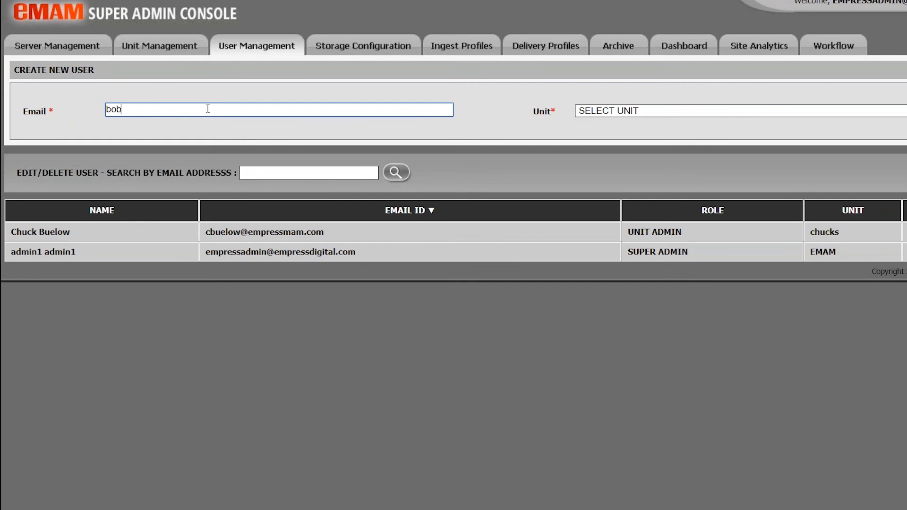
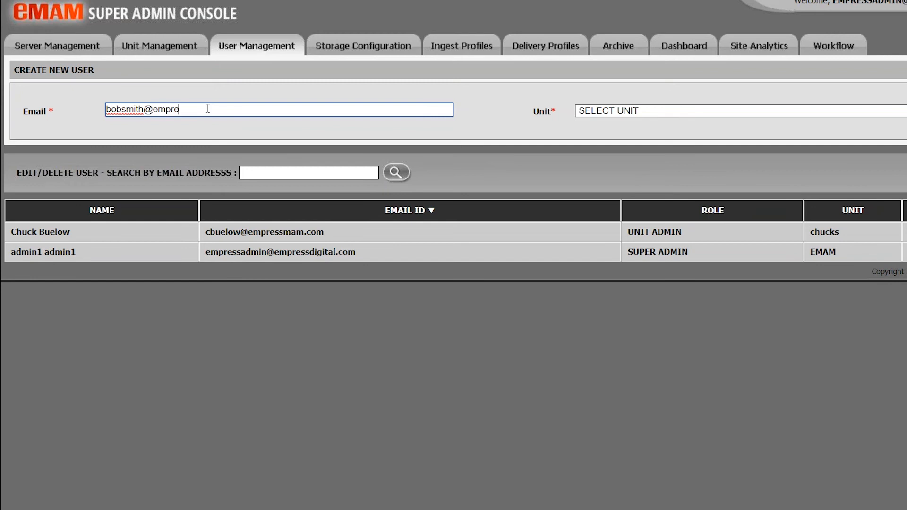
click(756, 110)
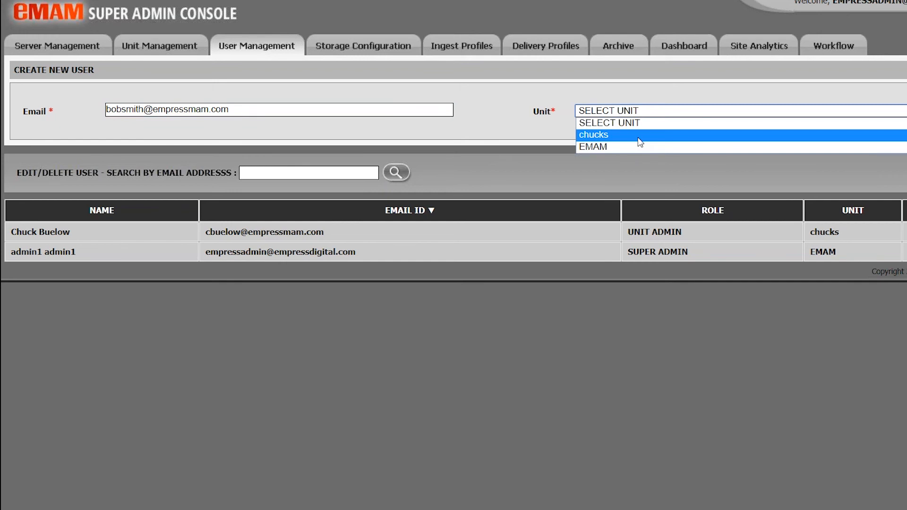
click(888, 135)
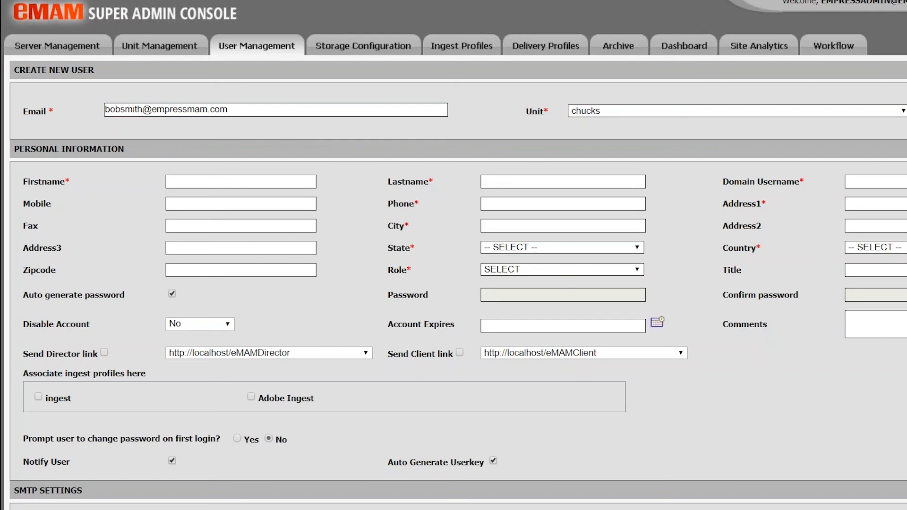
Leave the new user's role unset and associate the ingest profile with the user
click(580, 274)
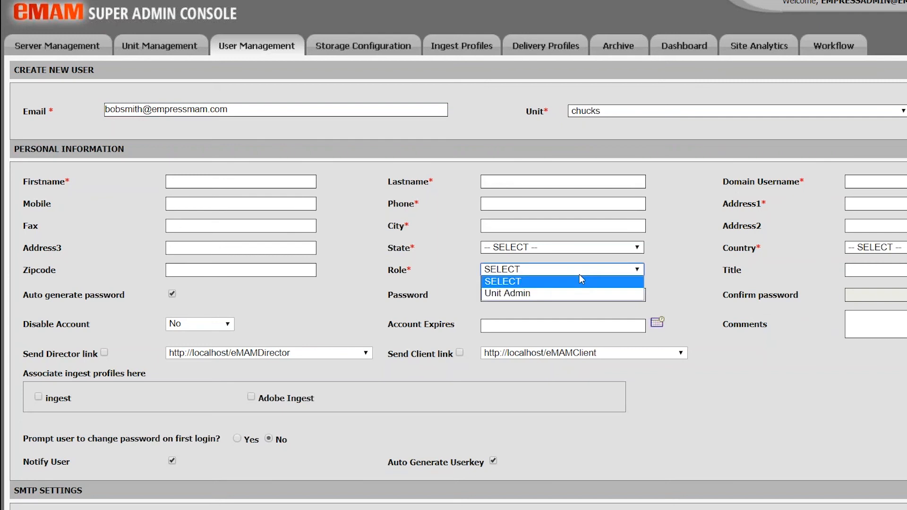
click(580, 276)
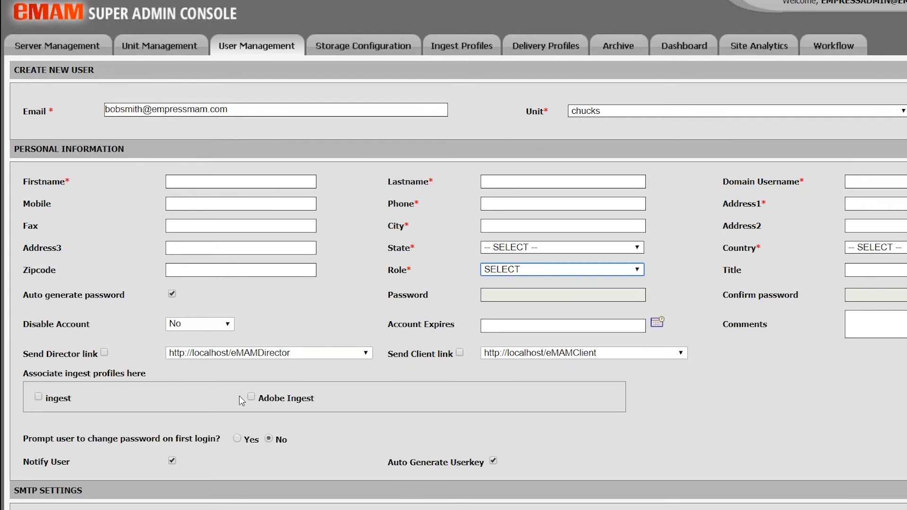
click(38, 397)
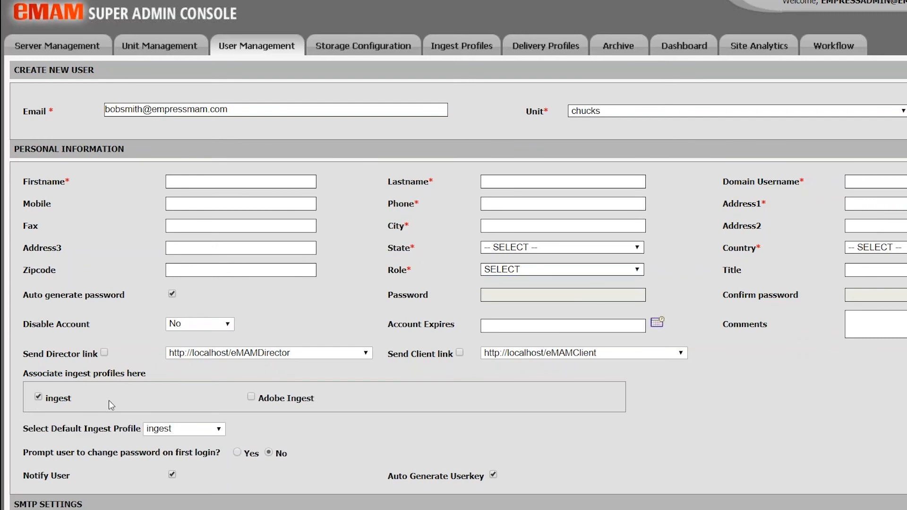
scroll(108, 401, down, 4)
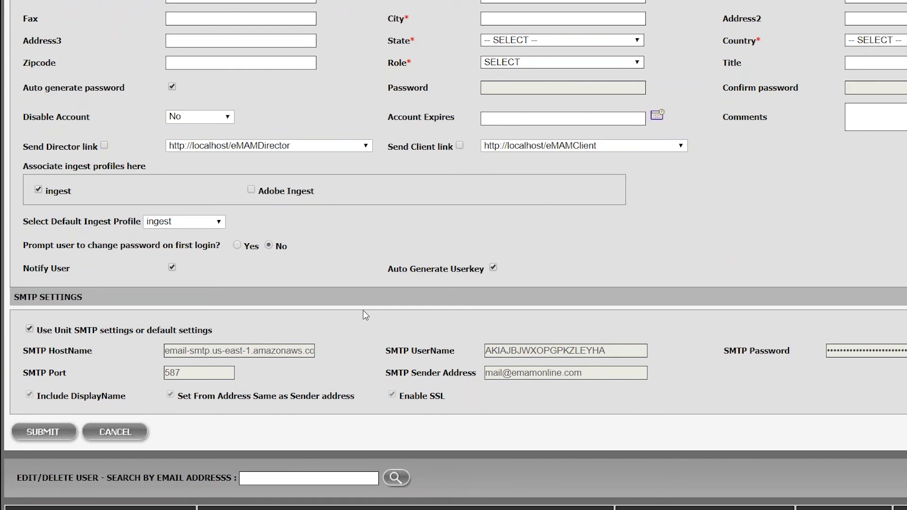
scroll(363, 310, up, 5)
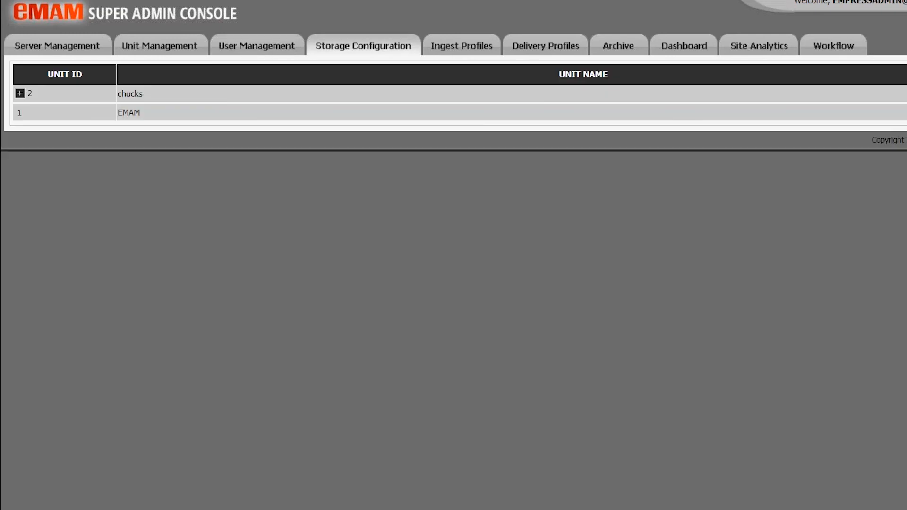
Expand unit 2 (chucks) storage folders and keep ChuckEmam as the Task Manager Server
click(19, 94)
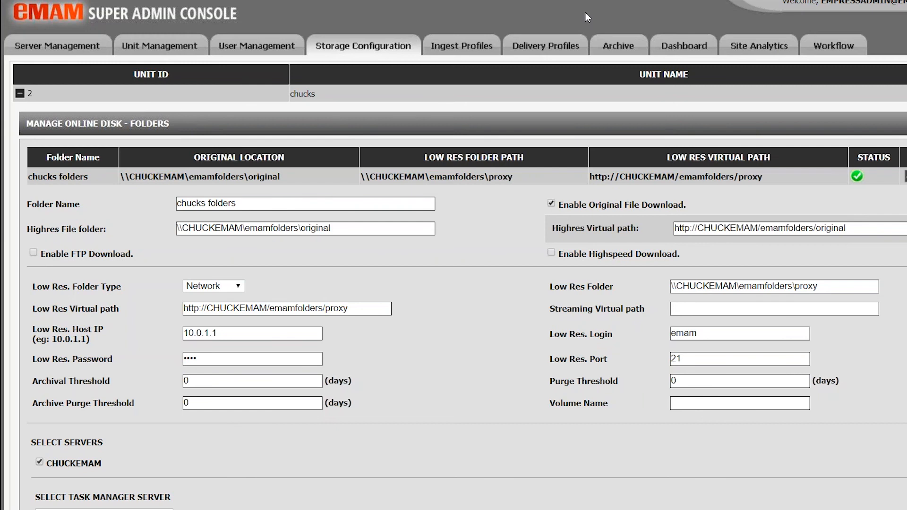
scroll(440, 286, down, 3)
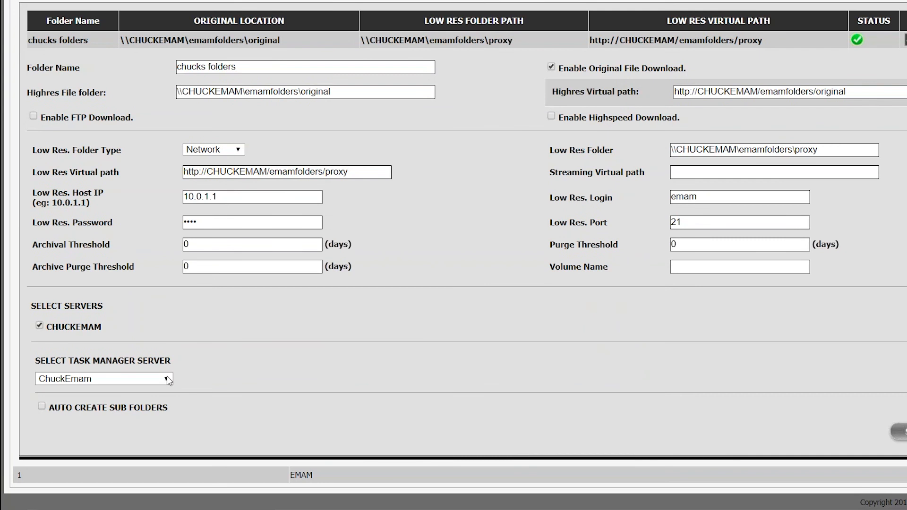
click(167, 378)
click(168, 380)
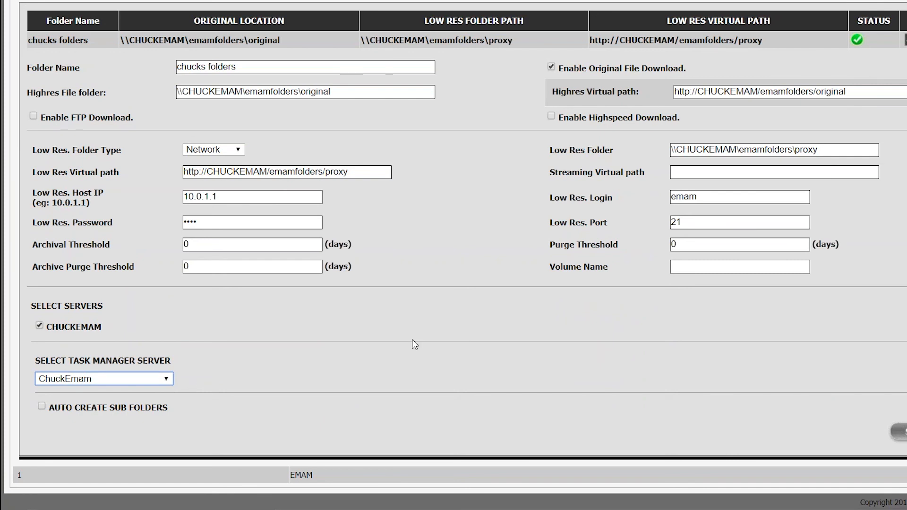
scroll(414, 345, up, 3)
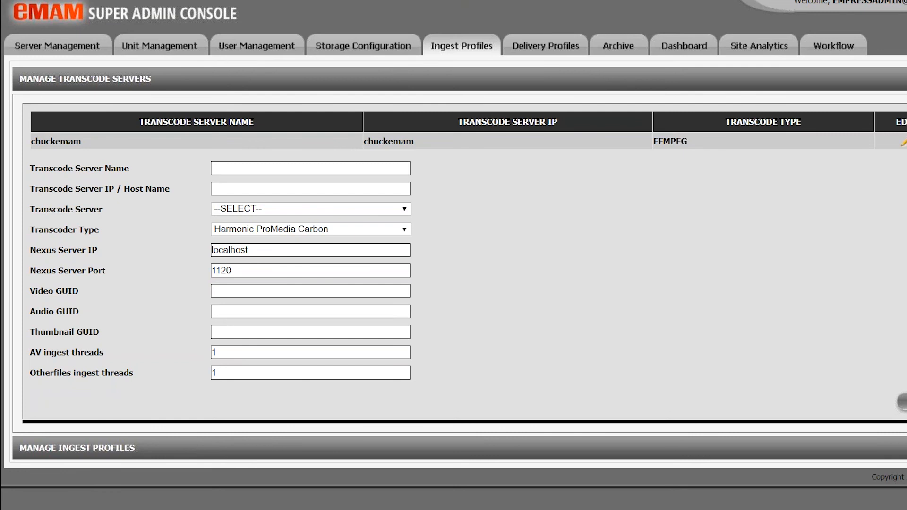
Leave the FFMPEG transcoder type unchanged and expand unit 2's ingest profiles (ingest, Adobe Ingest)
click(401, 233)
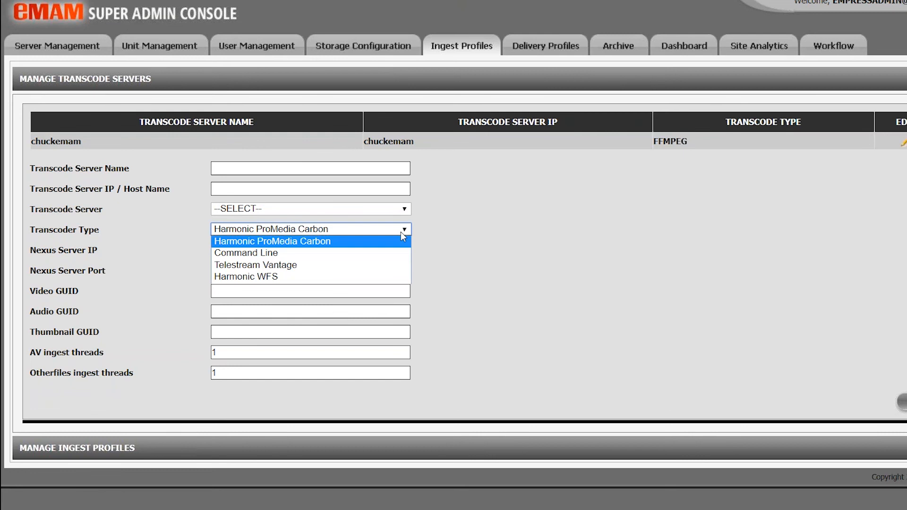
click(270, 292)
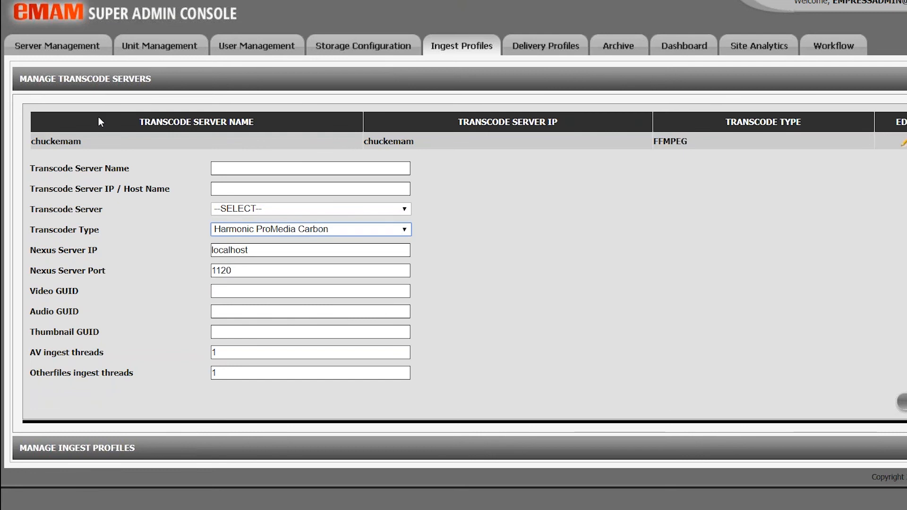
click(86, 85)
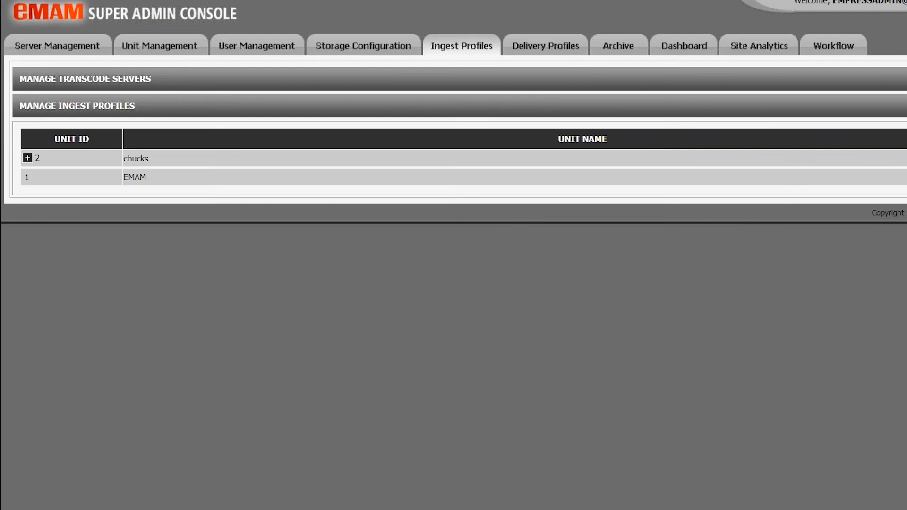
click(27, 159)
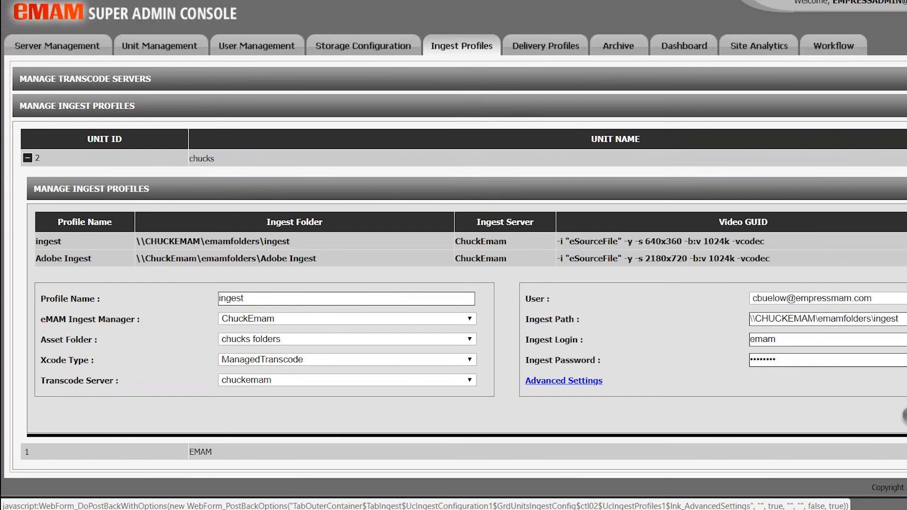
click(546, 46)
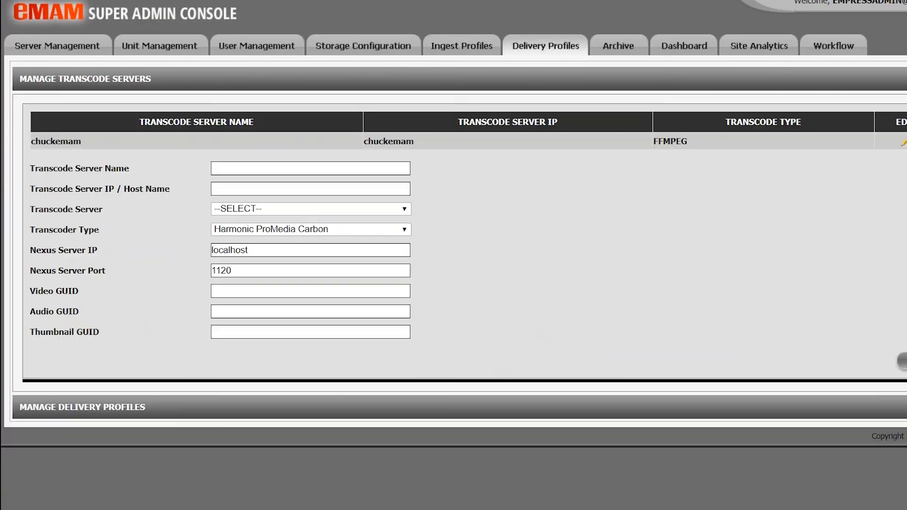
Check the transcoder types unchanged, then list units 2 (chucks) and 1 (EMAM) under Manage Delivery Profiles
click(383, 230)
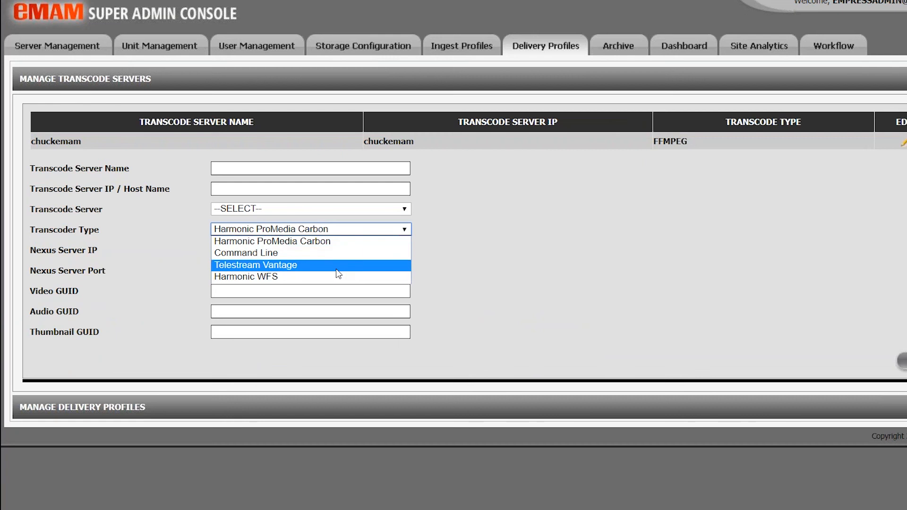
click(180, 63)
click(108, 83)
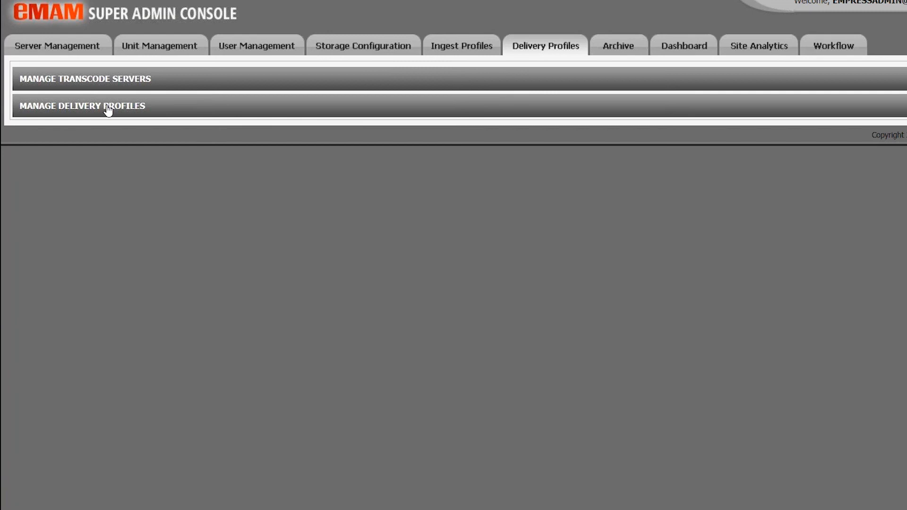
click(107, 105)
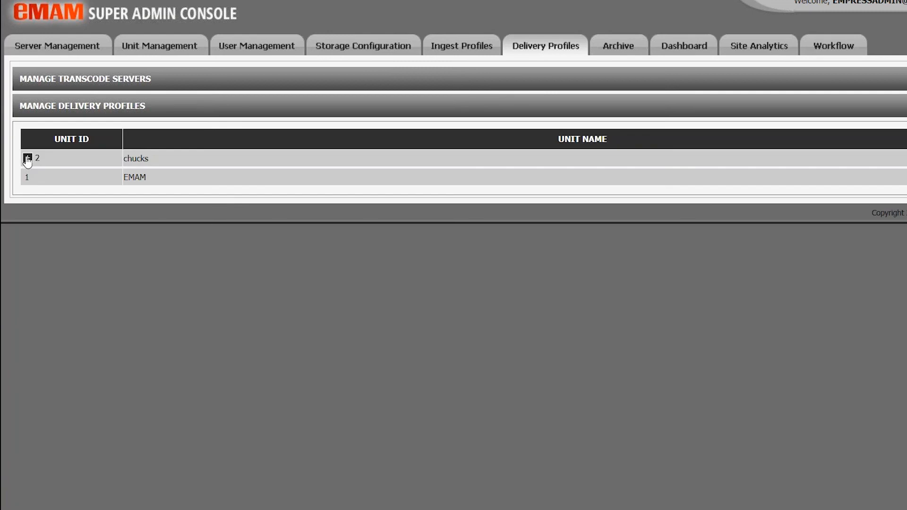
Expand unit 2's delivery profiles and tick Include Sidecar File, leaving its content undefined
click(27, 159)
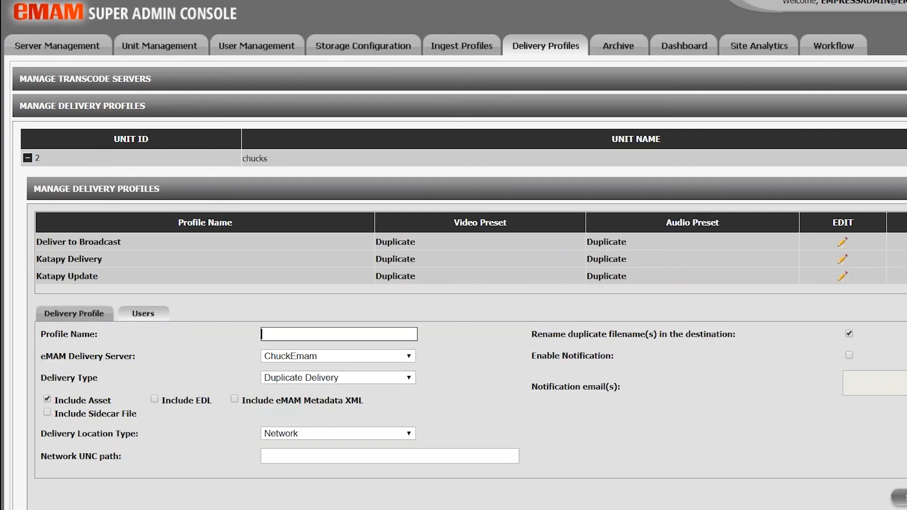
scroll(396, 359, down, 2)
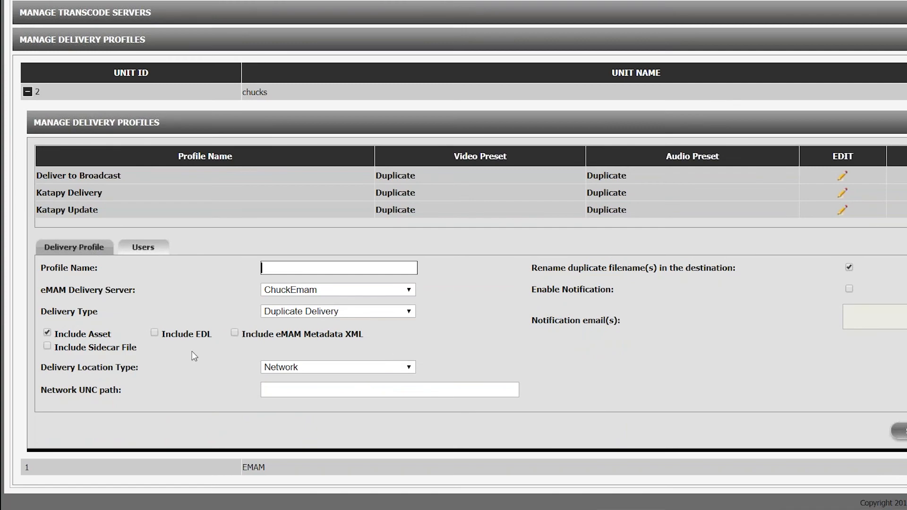
click(47, 347)
click(181, 349)
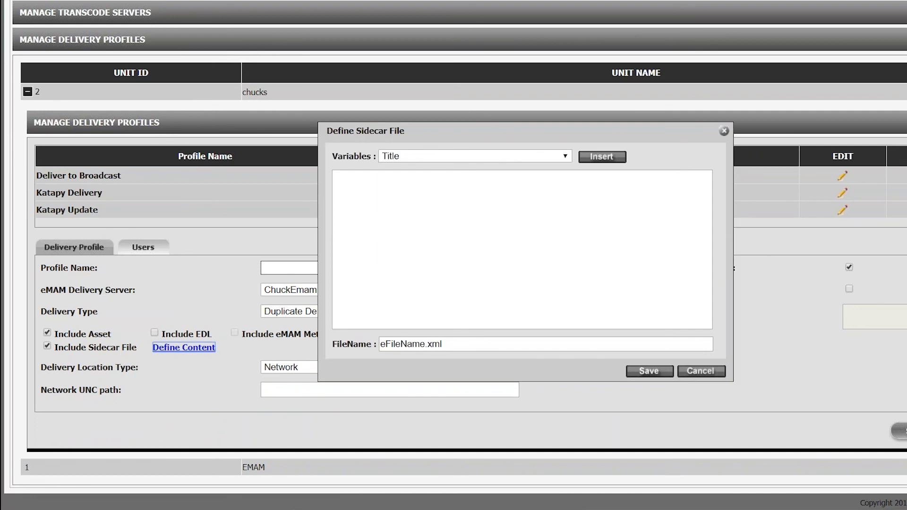
click(694, 374)
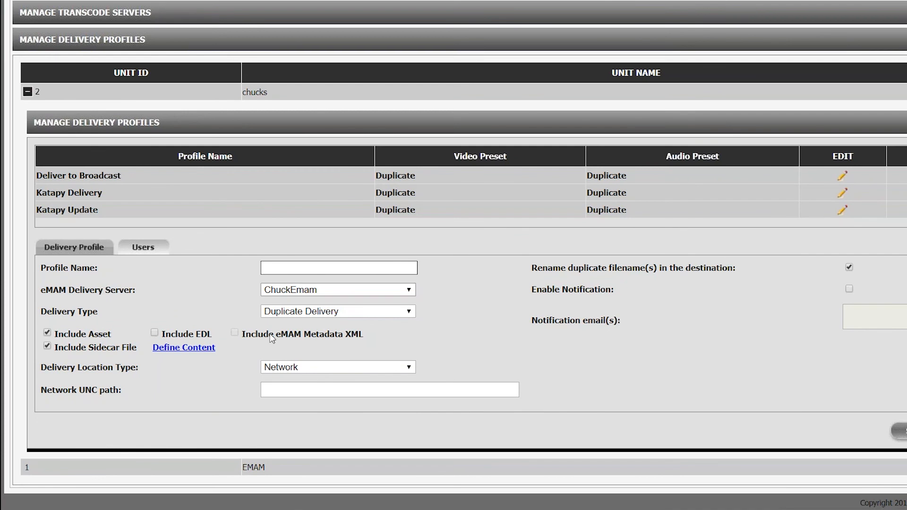
click(285, 372)
scroll(409, 340, up, 3)
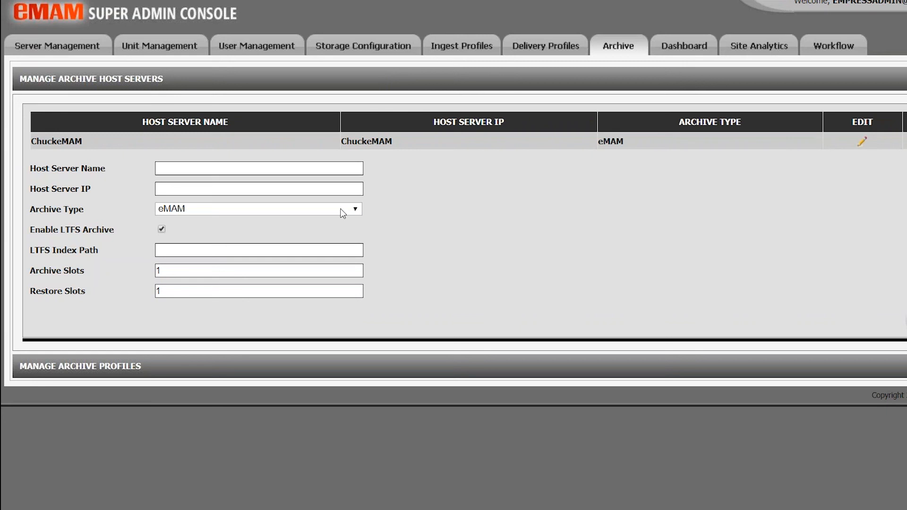
Review the archive types, keeping eMAM for host ChuckeMAM, and expand Manage Archive Profiles
click(342, 214)
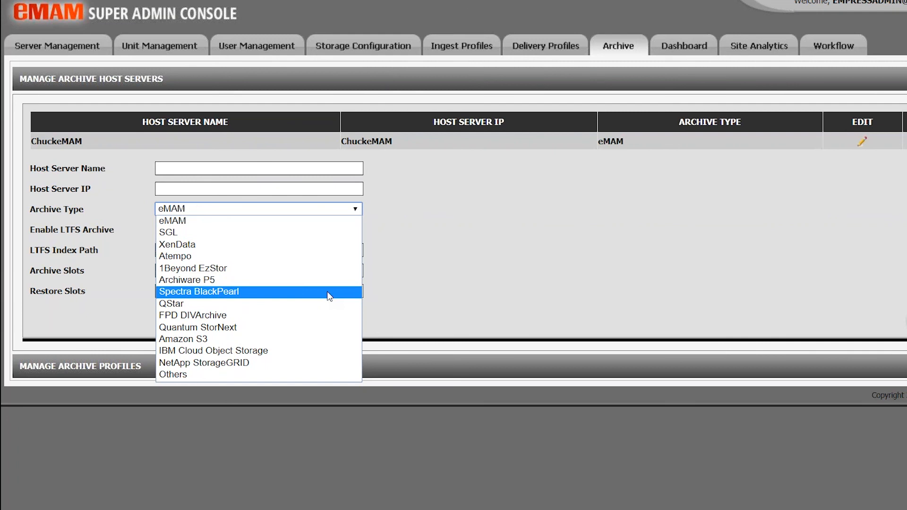
click(467, 260)
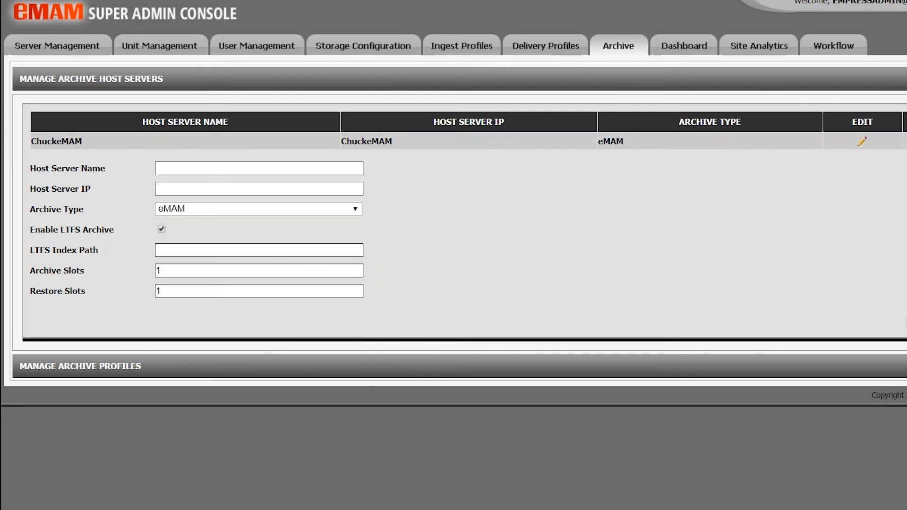
click(900, 367)
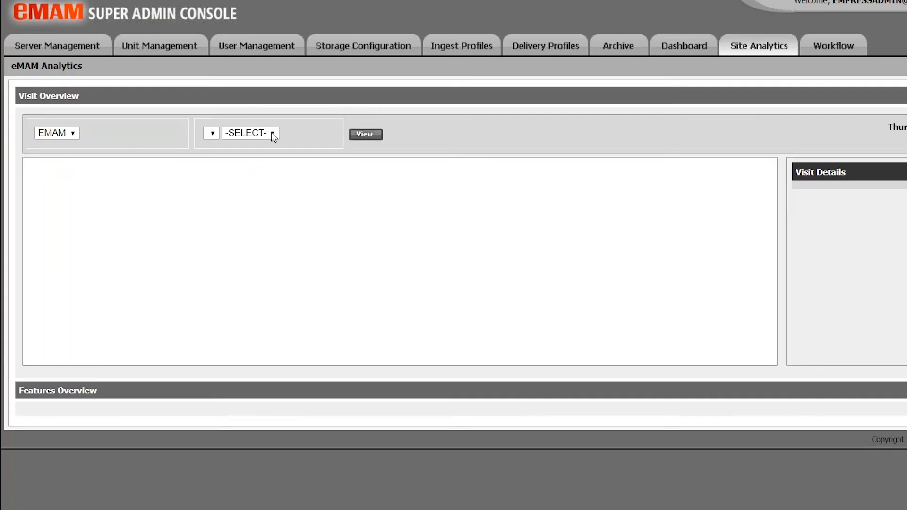
Choose Dec as the Site Analytics month
click(272, 134)
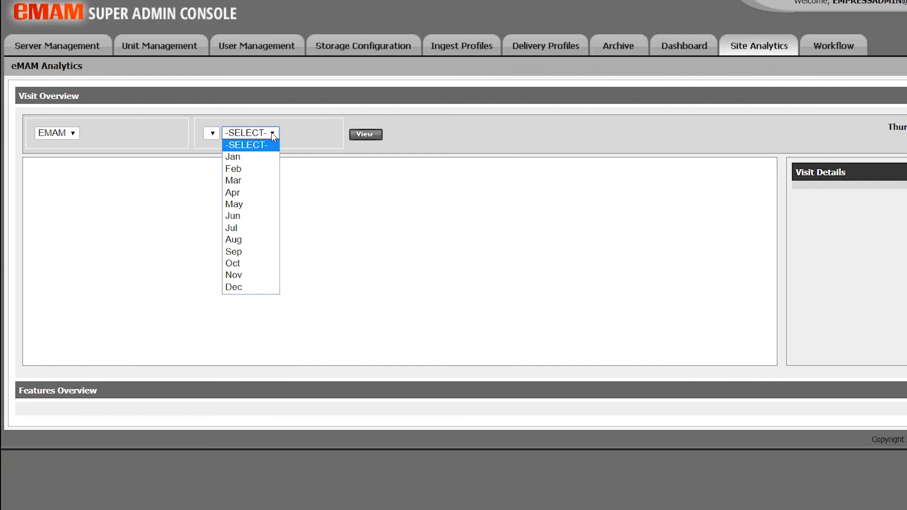
click(273, 134)
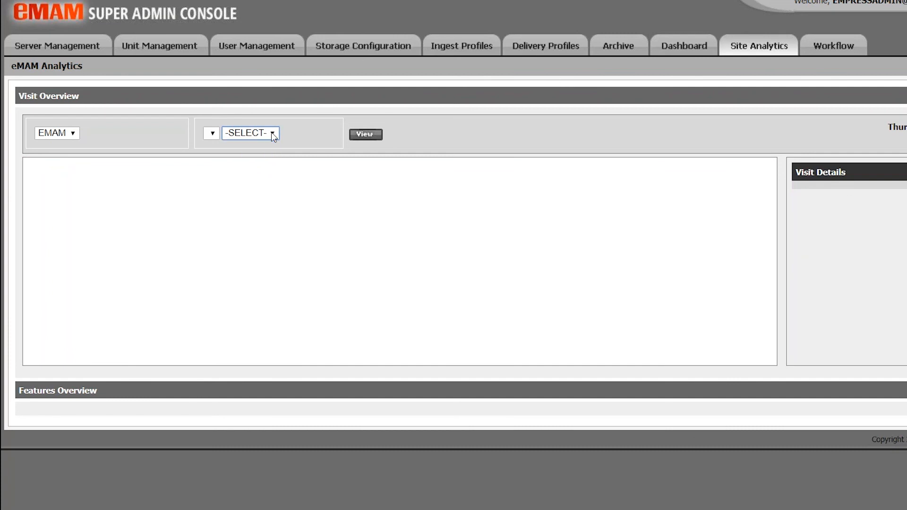
click(273, 134)
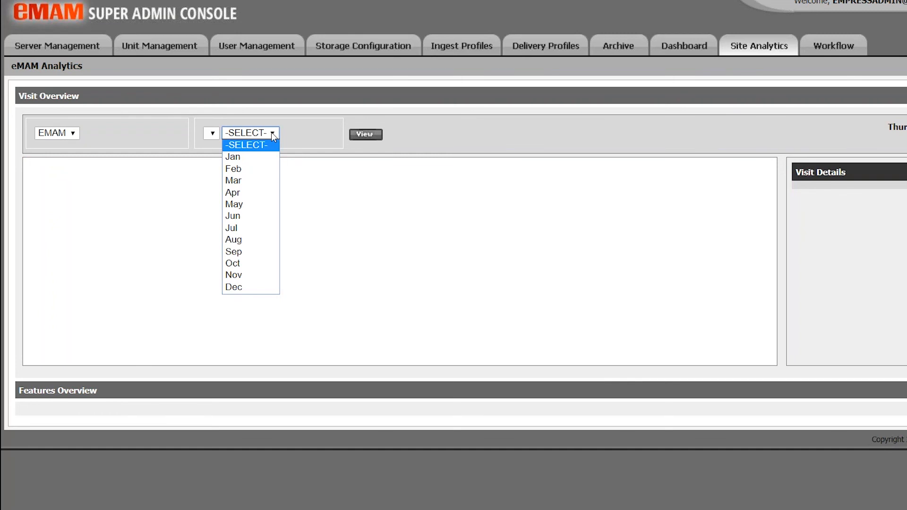
click(259, 287)
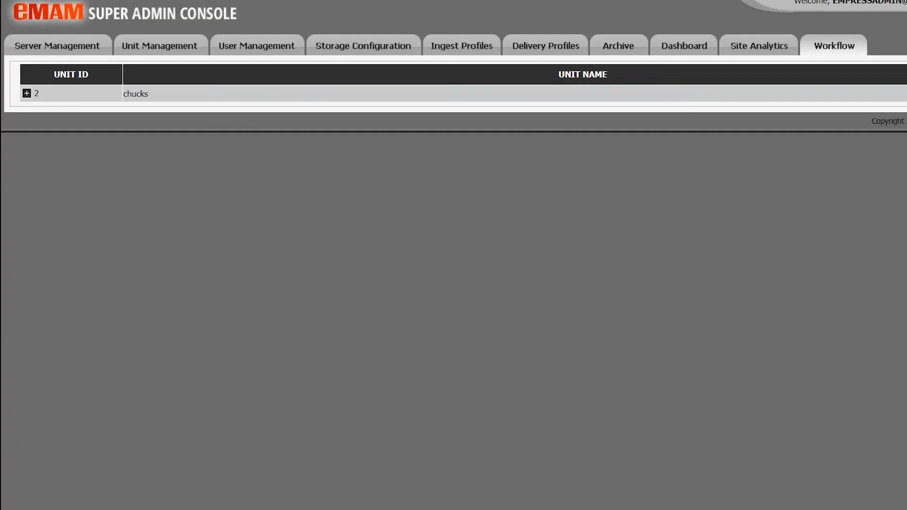
Expand unit 2 and edit the Ingest Status workflow, keeping the Ingest event type
click(27, 93)
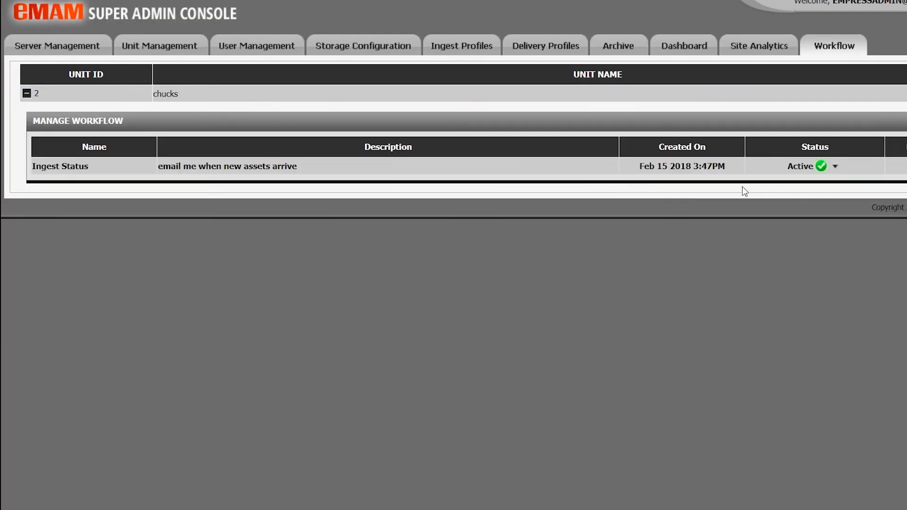
click(906, 166)
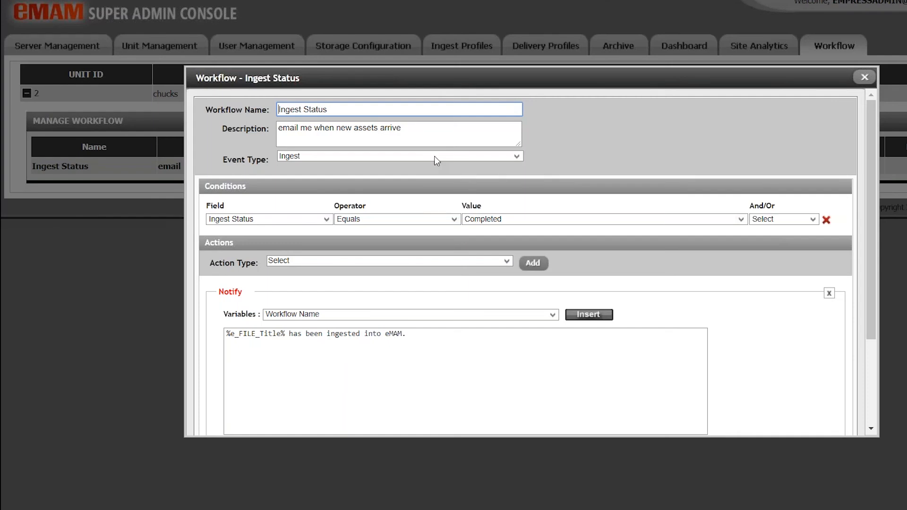
click(435, 157)
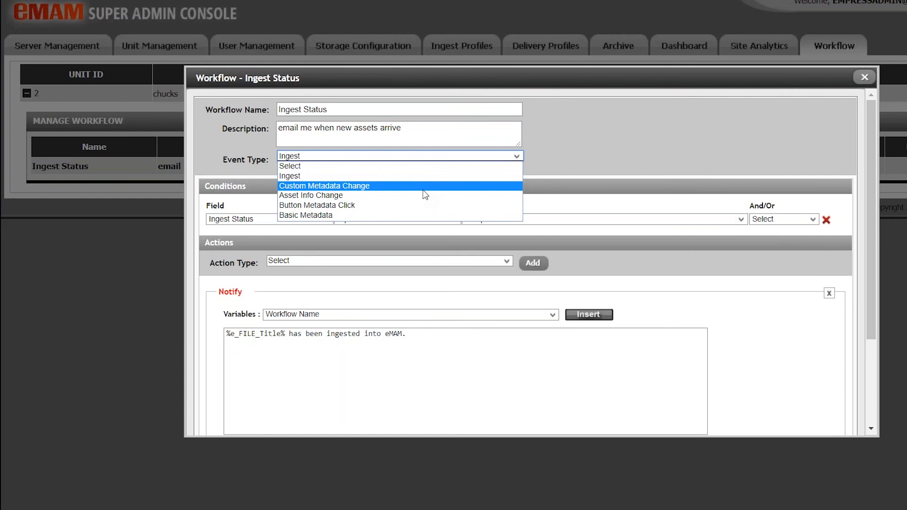
click(550, 180)
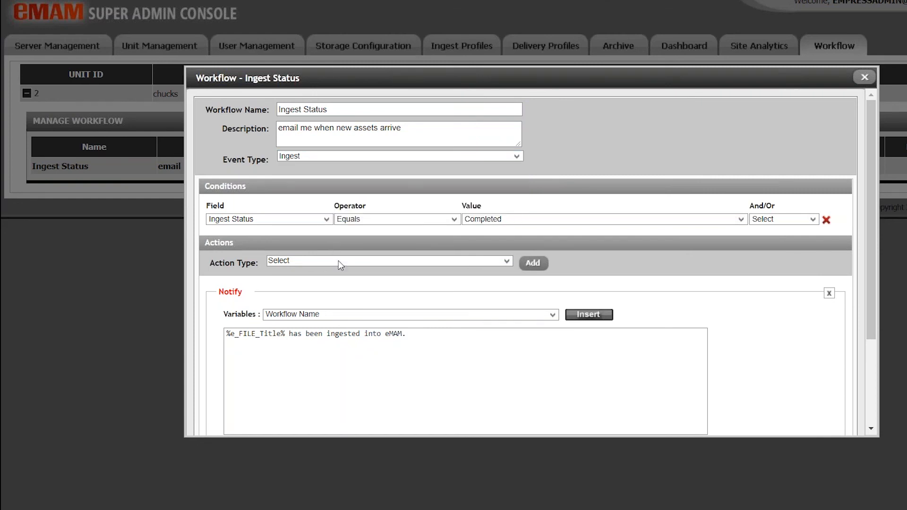
Review the workflow action types, leaving the send-notification action unchanged
click(340, 265)
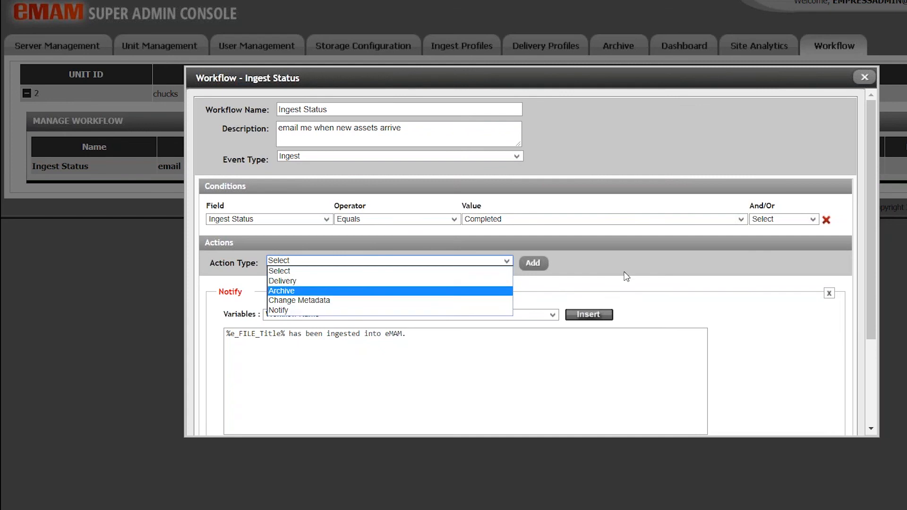
click(626, 276)
scroll(530, 263, down, 3)
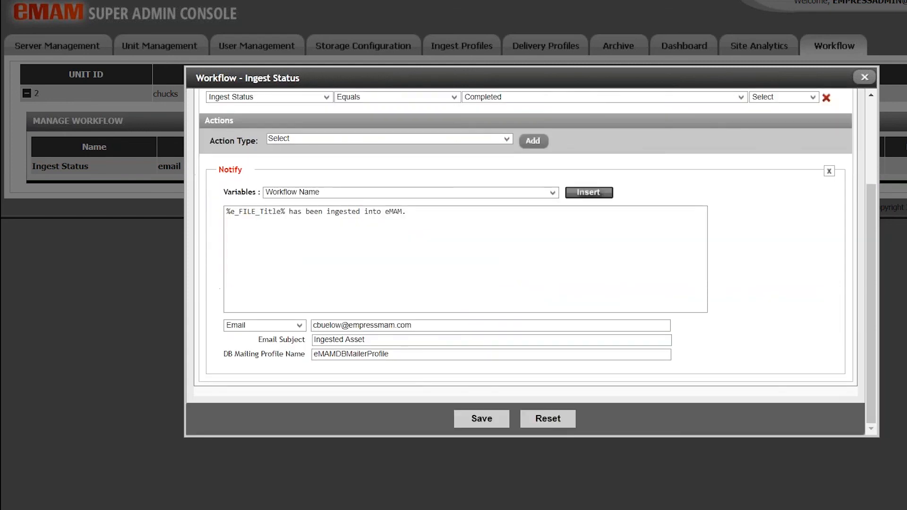
scroll(529, 262, up, 3)
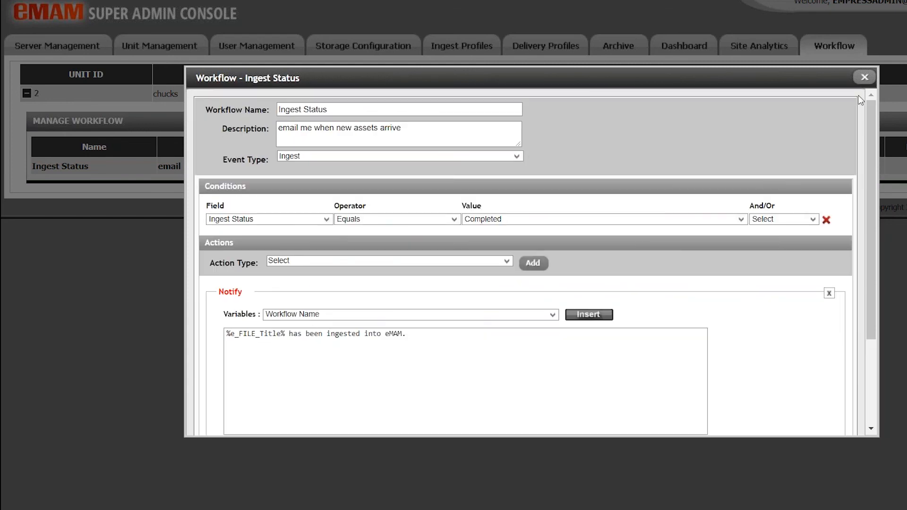